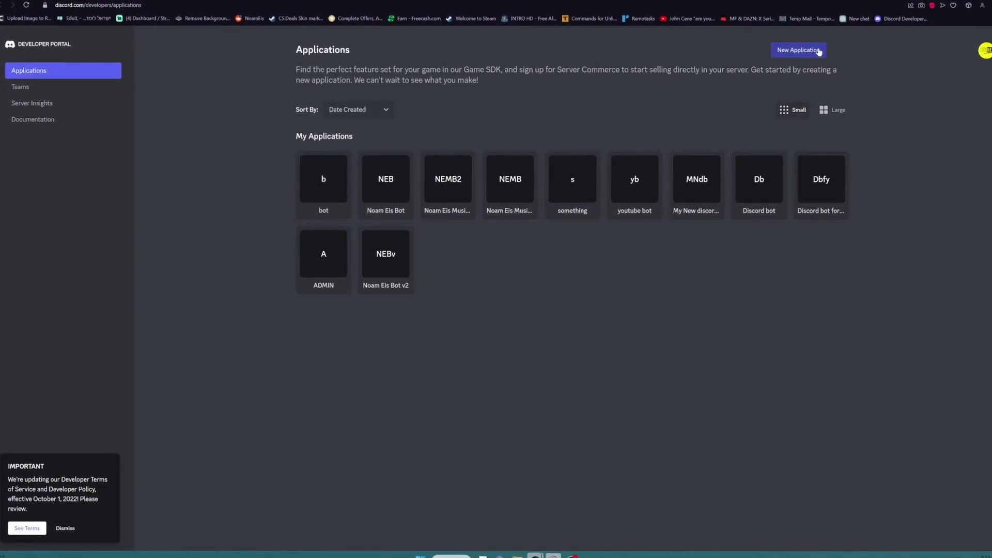
Create the 'testbadgebot' application, accepting the developer terms, and add a bot user to it.
left_click(798, 50)
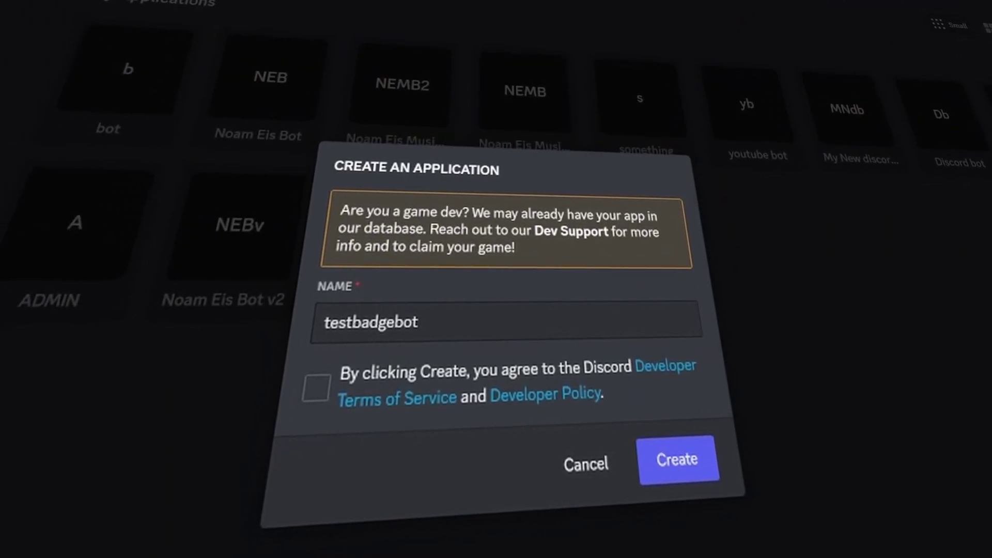
left_click(322, 388)
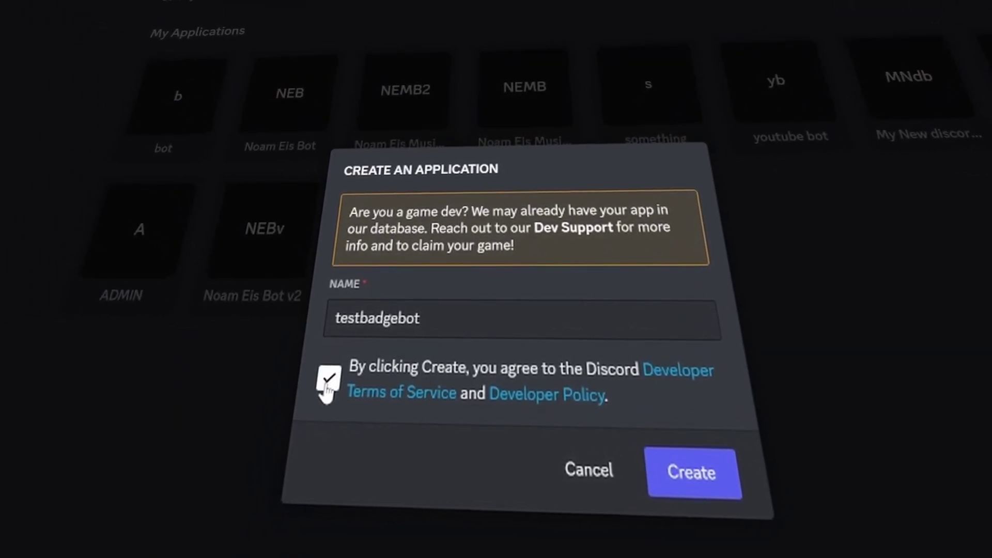
left_click(684, 486)
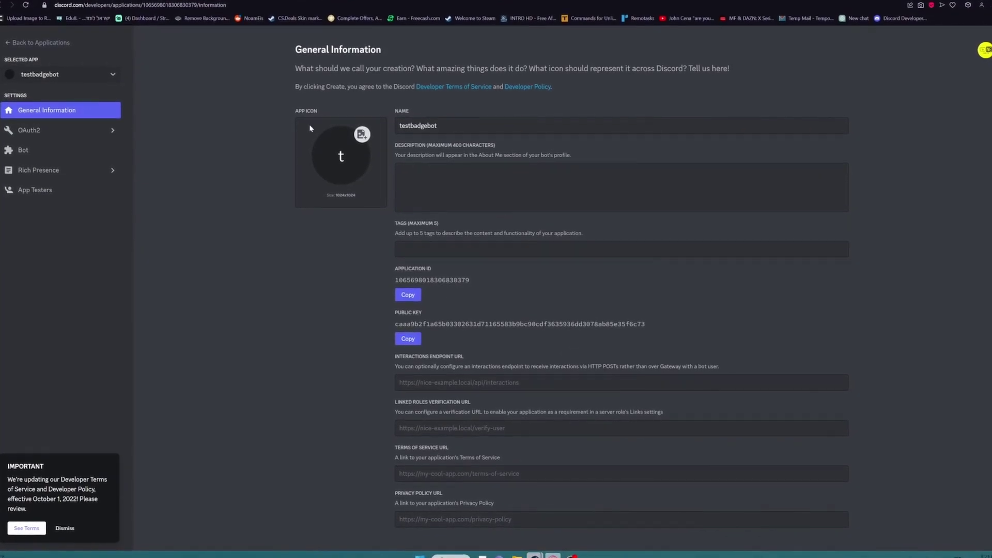
left_click(36, 148)
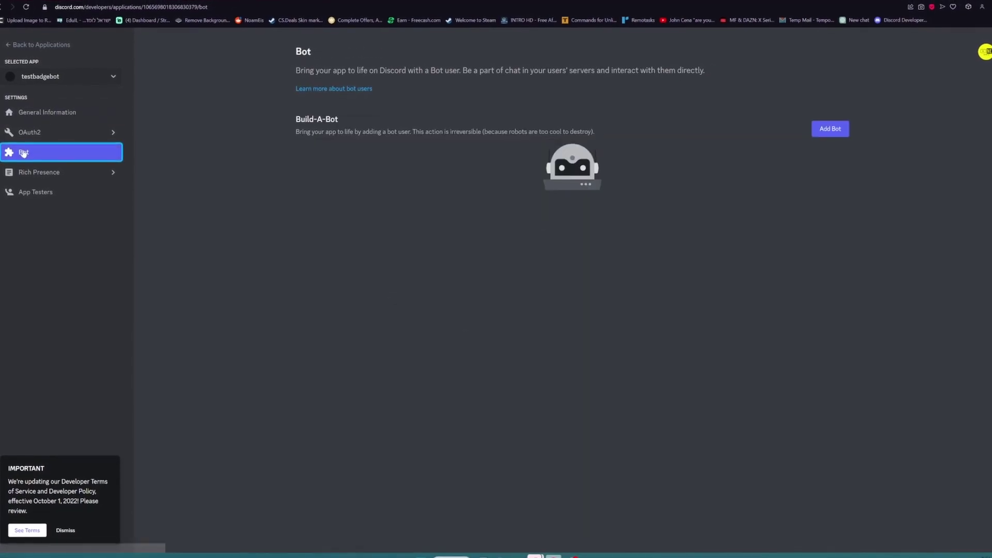
left_click(830, 127)
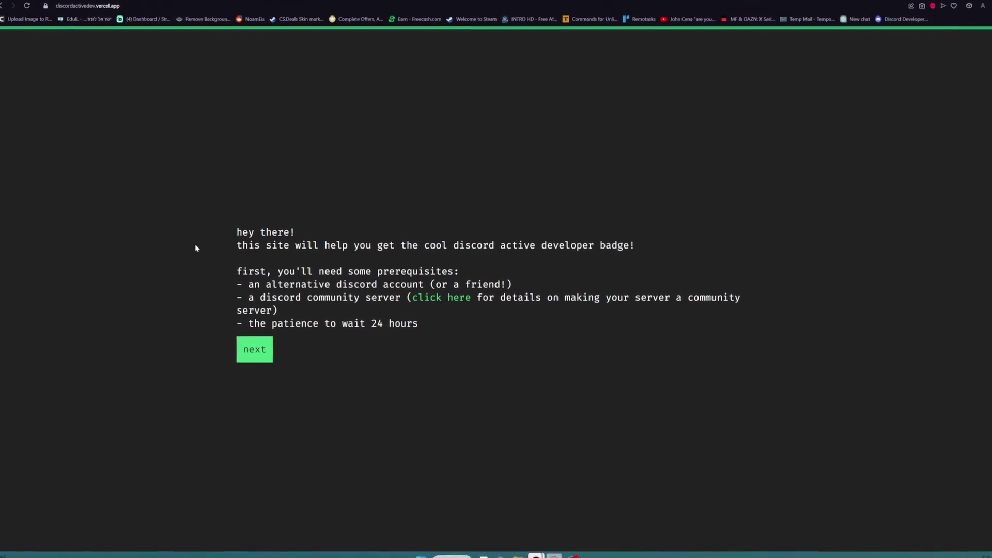
Copy testbadgebot's Application ID into the helper's details step, then move to the public key box.
left_click(256, 351)
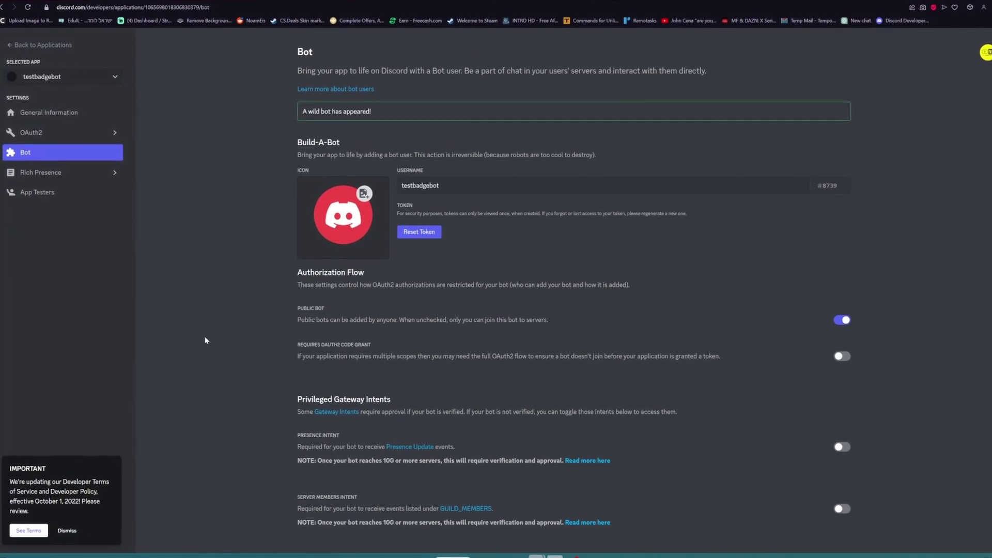
left_click(87, 115)
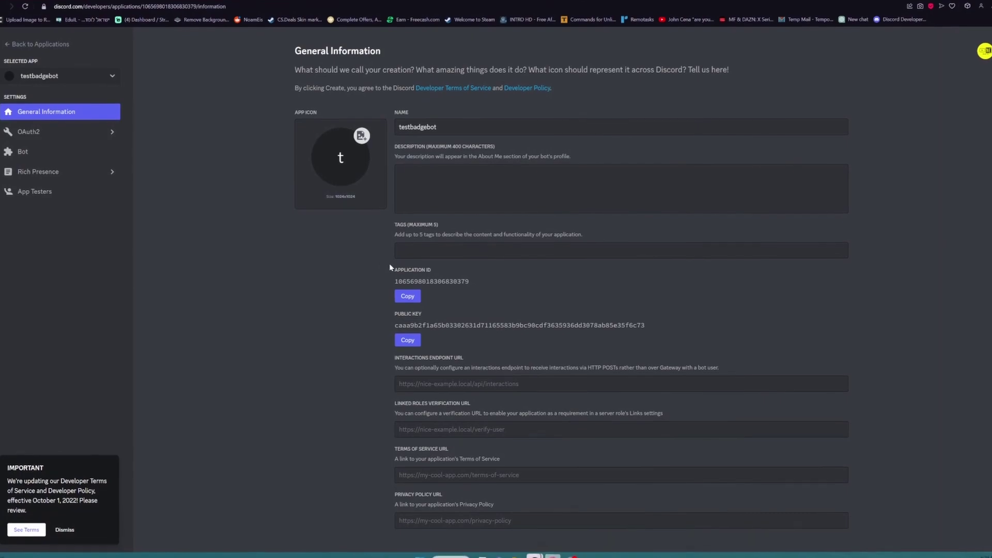
left_click(411, 295)
key("ctrl+Tab")
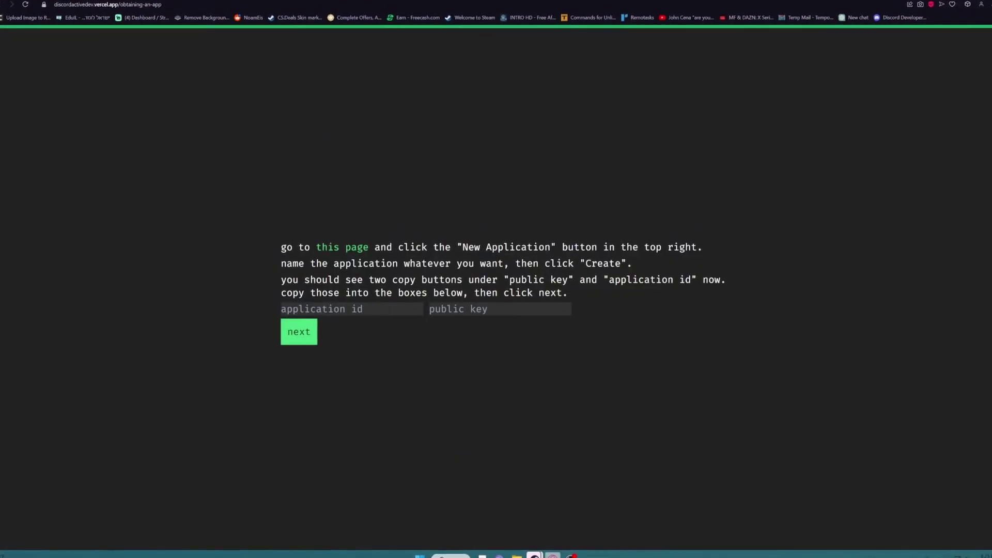
key("ctrl+v")
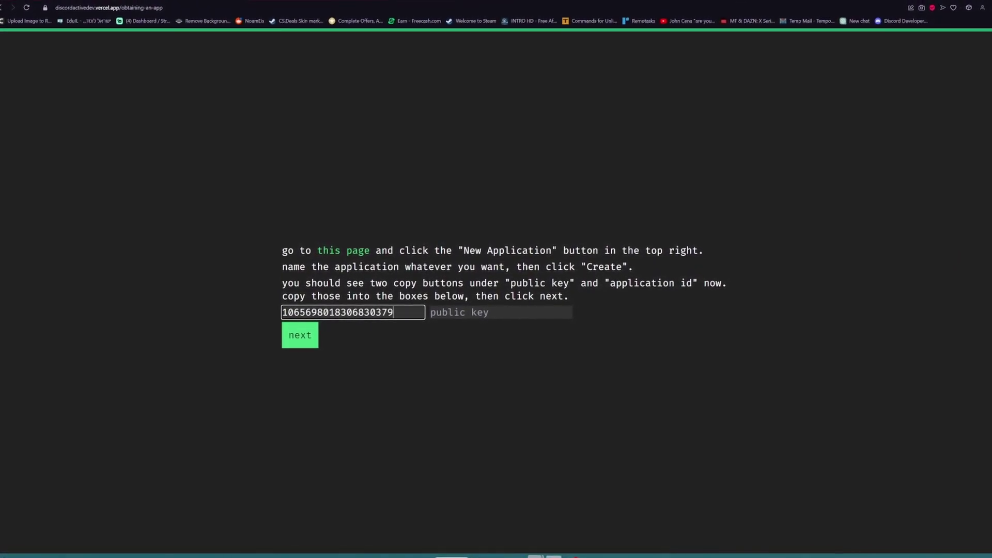
key("ctrl+Tab")
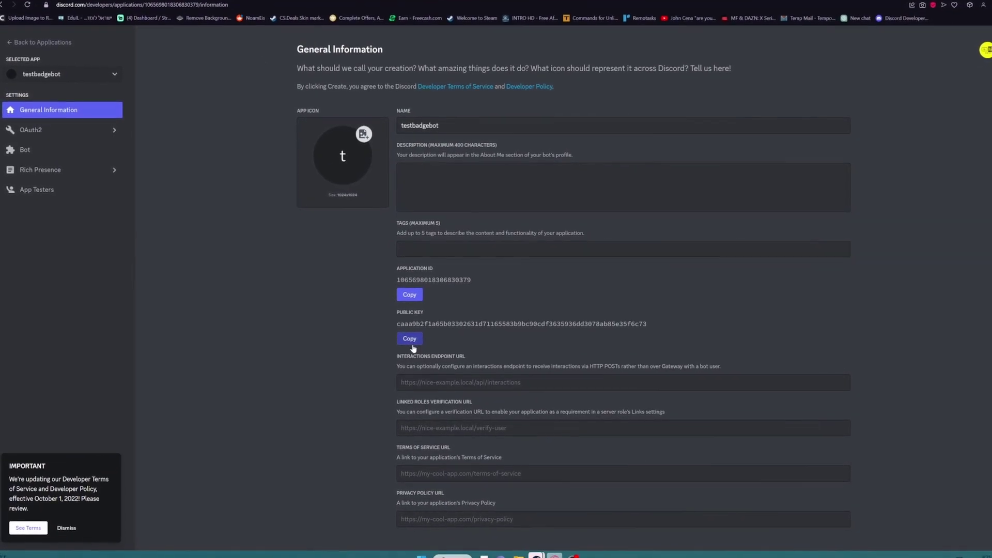
key("ctrl+shift+Tab")
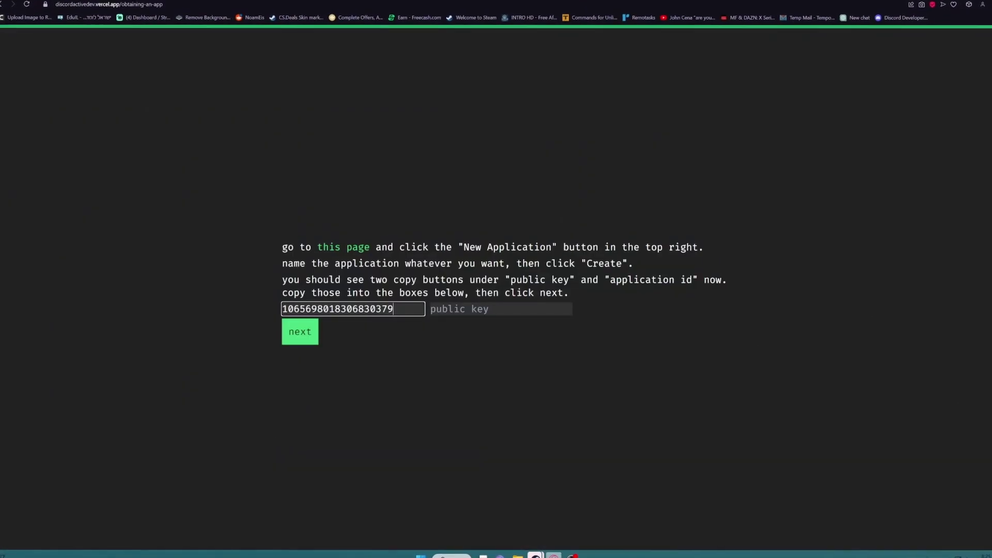
left_click(501, 311)
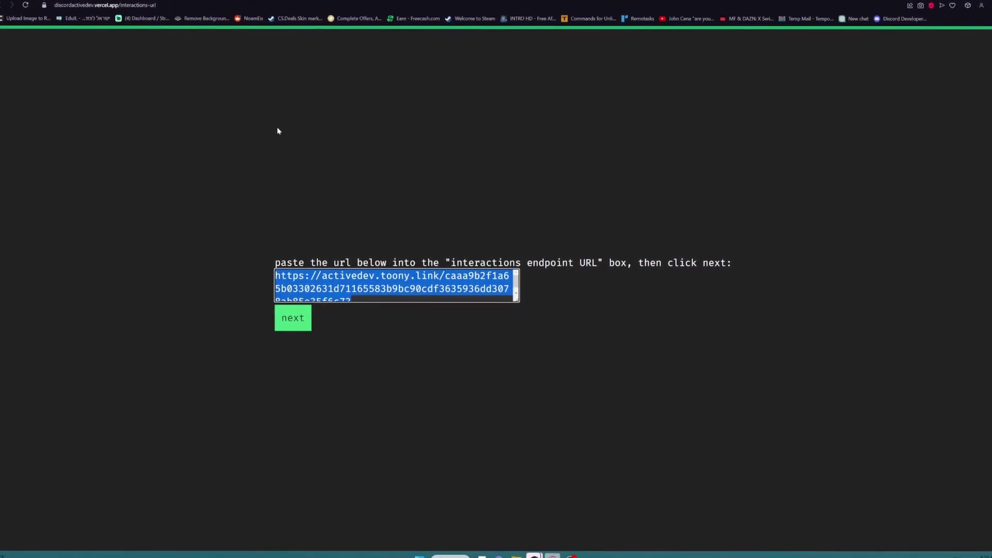
Paste the activedev.toony.link address into the Interactions Endpoint URL field and save.
key("ctrl+Tab")
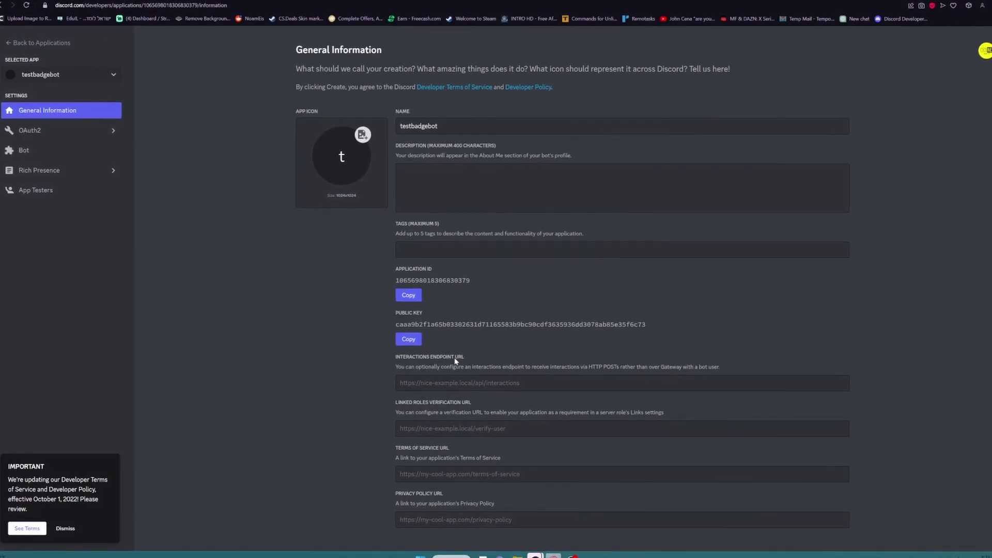
left_click(457, 385)
key("ctrl+v")
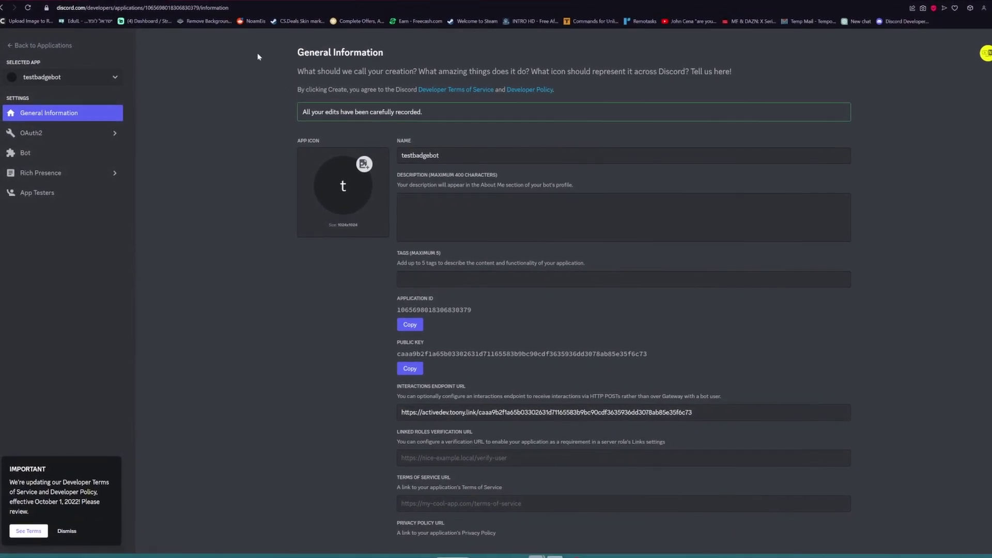
key("ctrl+shift+Tab")
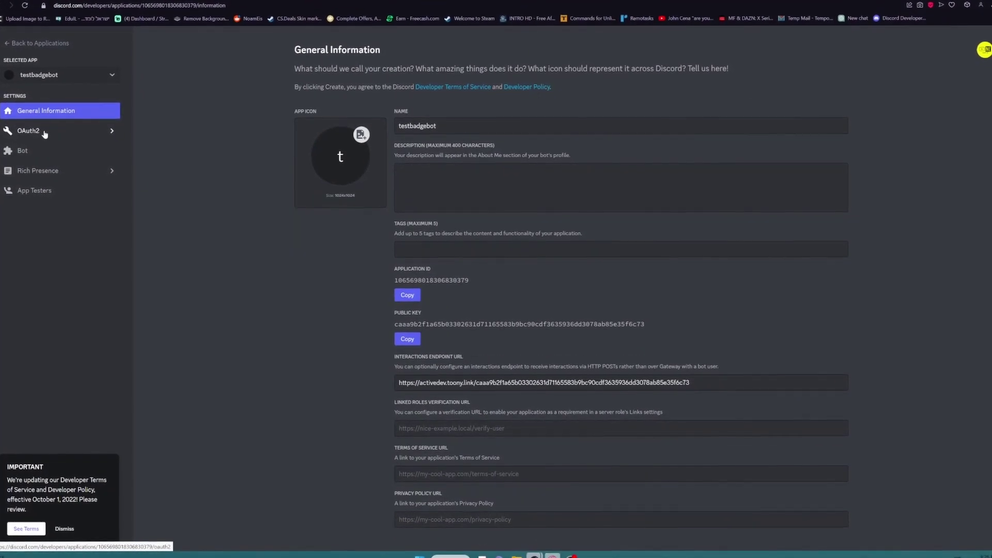
Reset testbadgebot's OAuth2 client secret and submit the new secret to the badge helper.
left_click(41, 134)
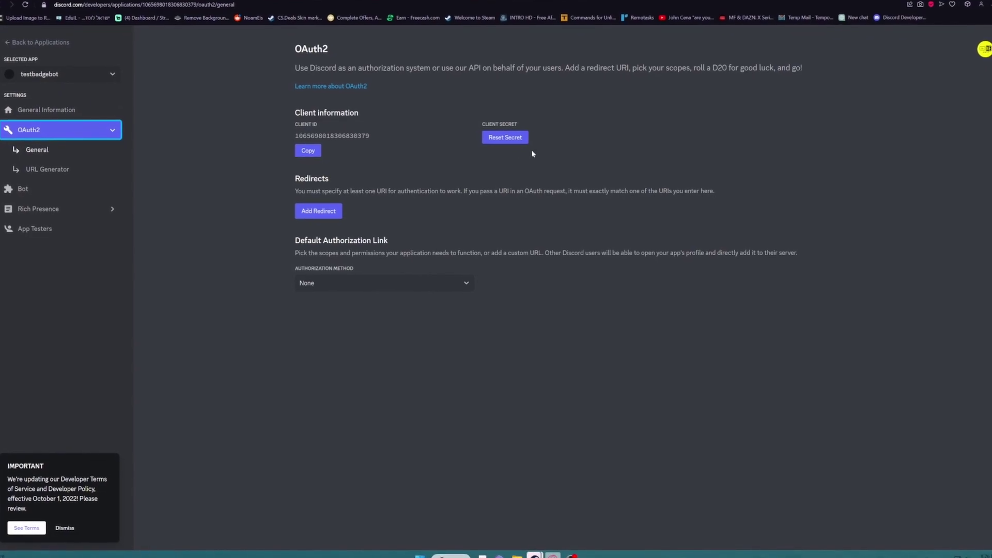
left_click(505, 139)
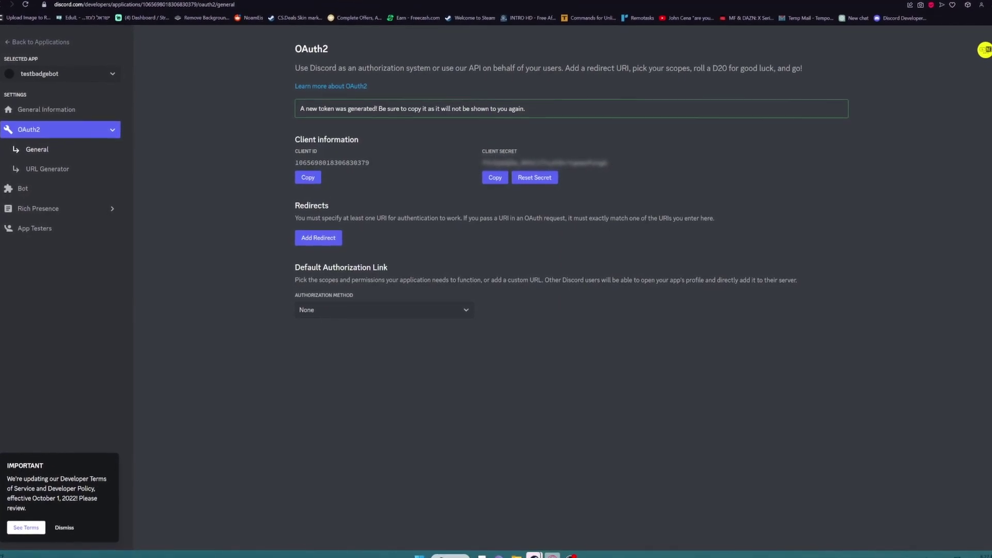
left_click(486, 181)
key("ctrl+Tab")
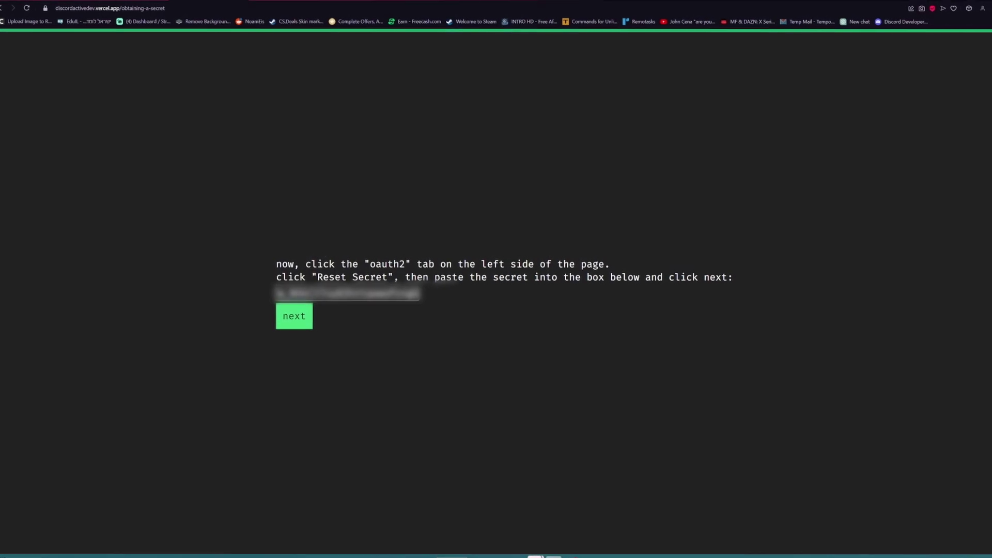
left_click(297, 319)
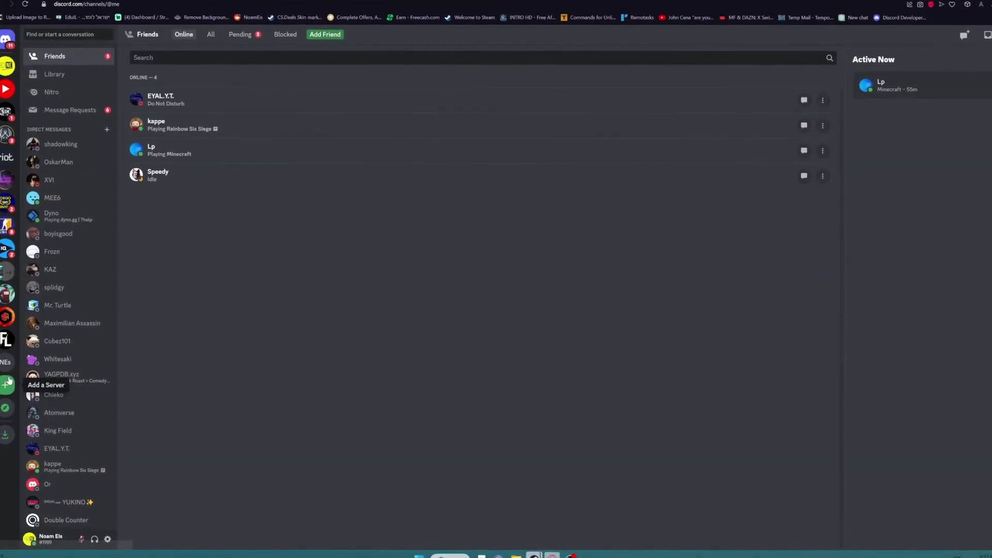
Create a new server named Badge EZ from scratch, for a club or community.
left_click(8, 387)
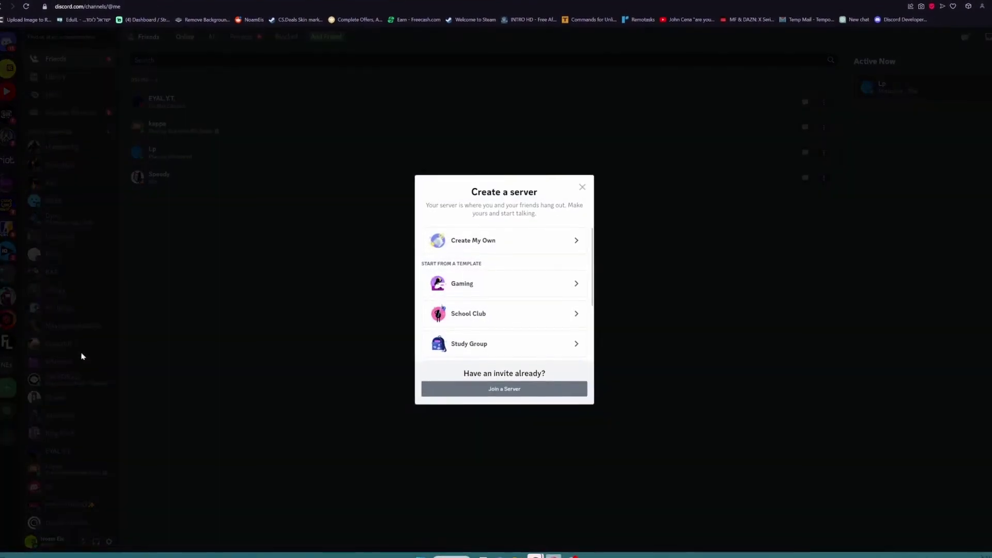
left_click(471, 244)
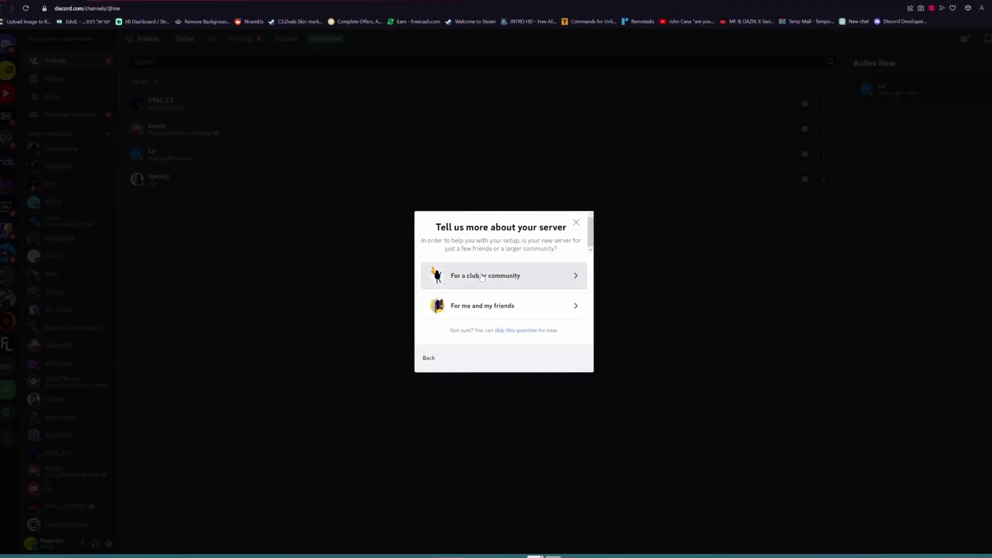
left_click(489, 307)
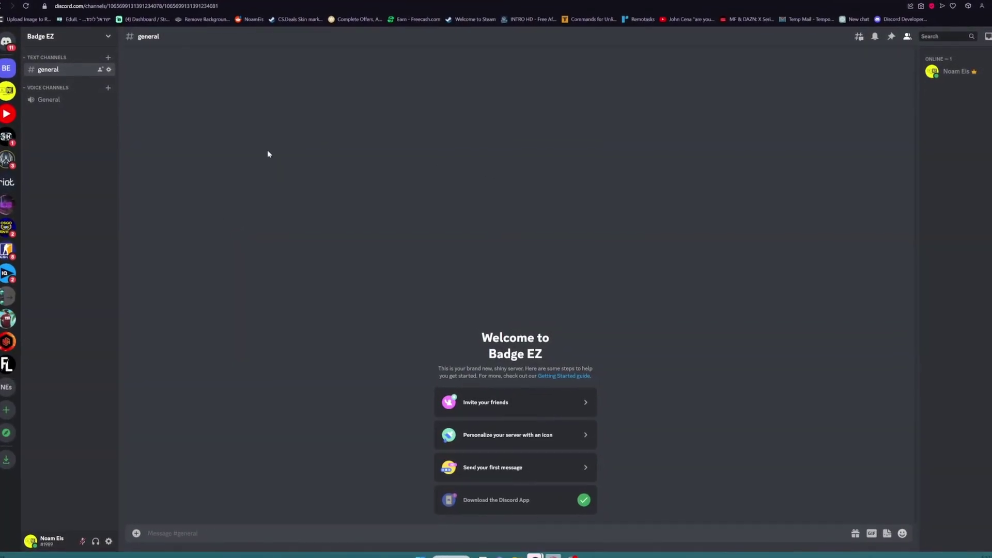
Enable Community on Badge EZ with verified email, media scanning for all members, and default rules and updates channels.
left_click(62, 36)
left_click(67, 93)
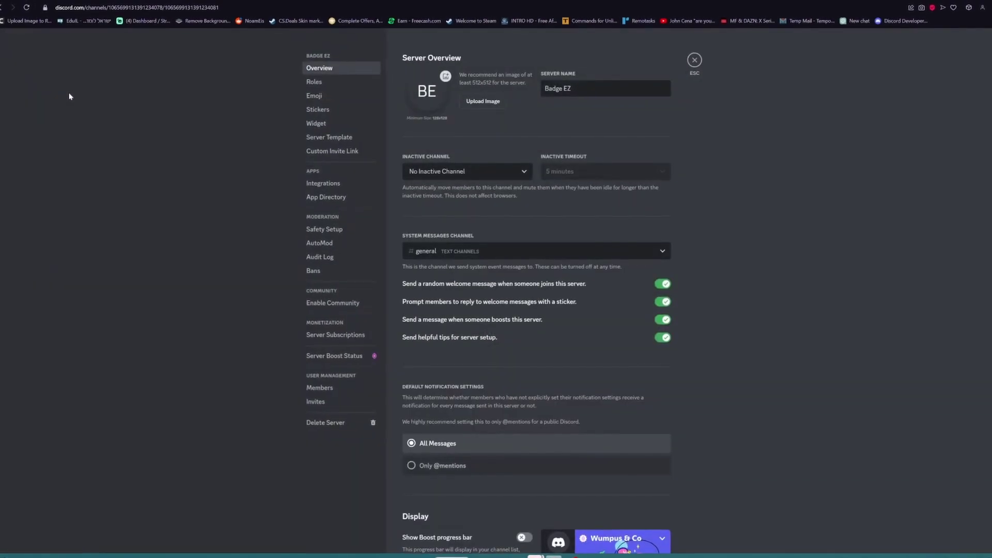
left_click(345, 302)
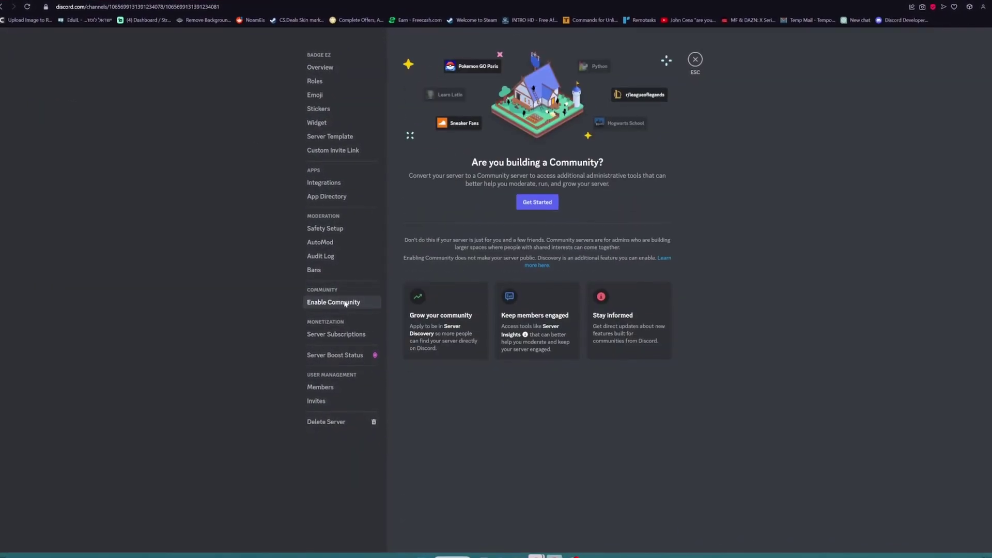
left_click(538, 202)
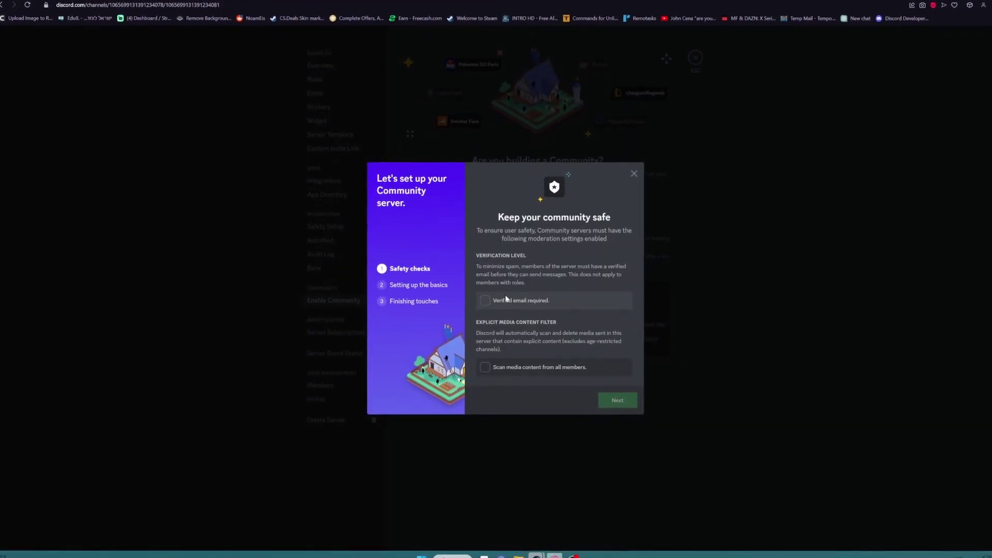
left_click(512, 300)
left_click(586, 367)
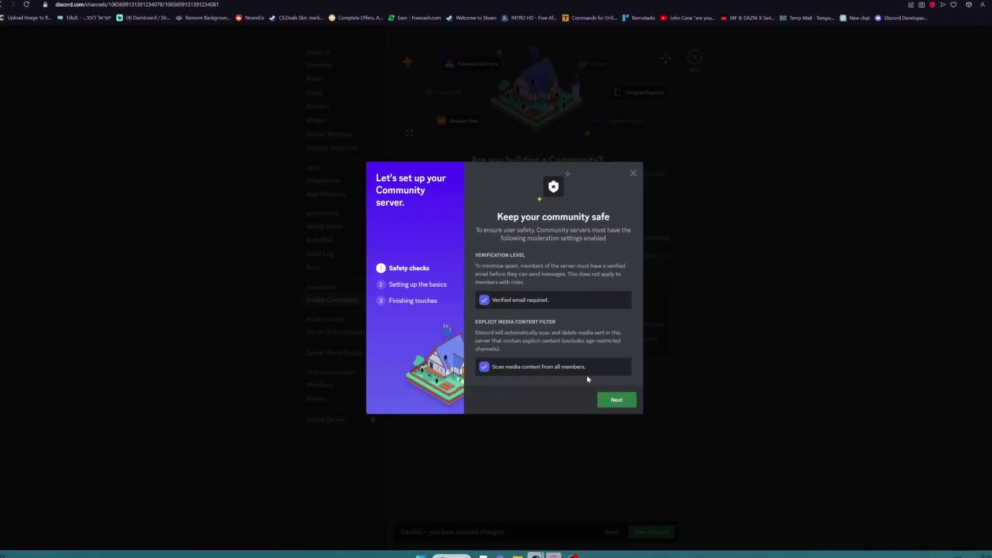
left_click(616, 400)
left_click(617, 400)
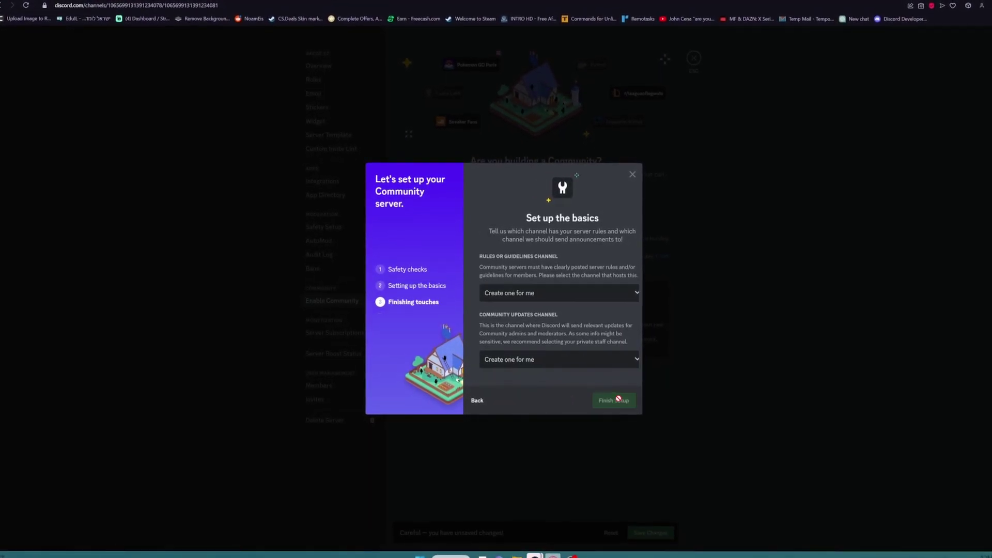
left_click(517, 396)
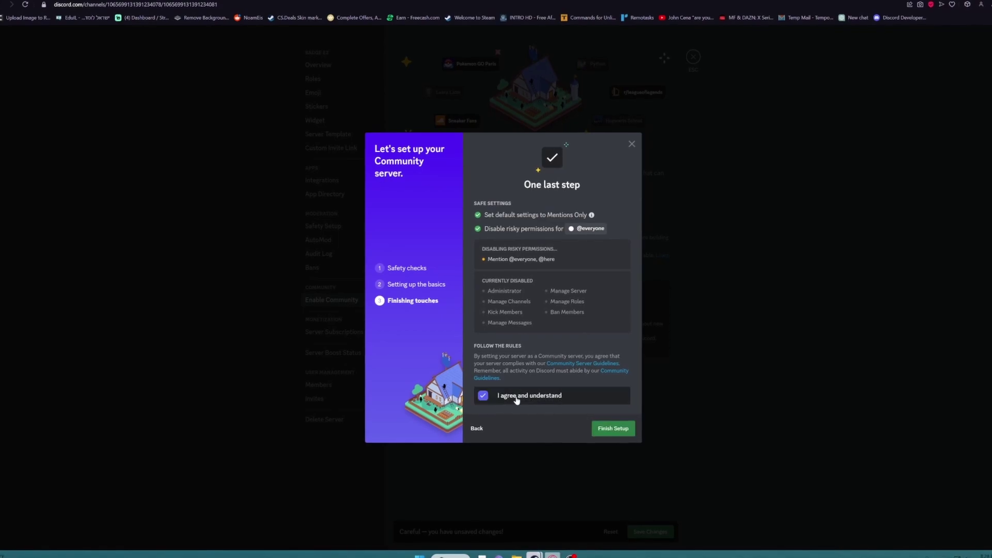
left_click(613, 431)
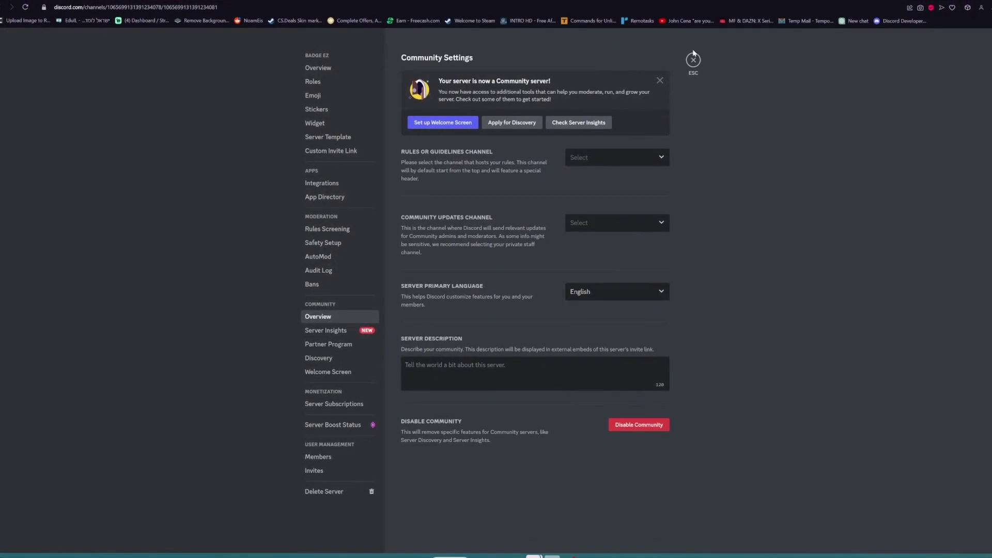
left_click(693, 55)
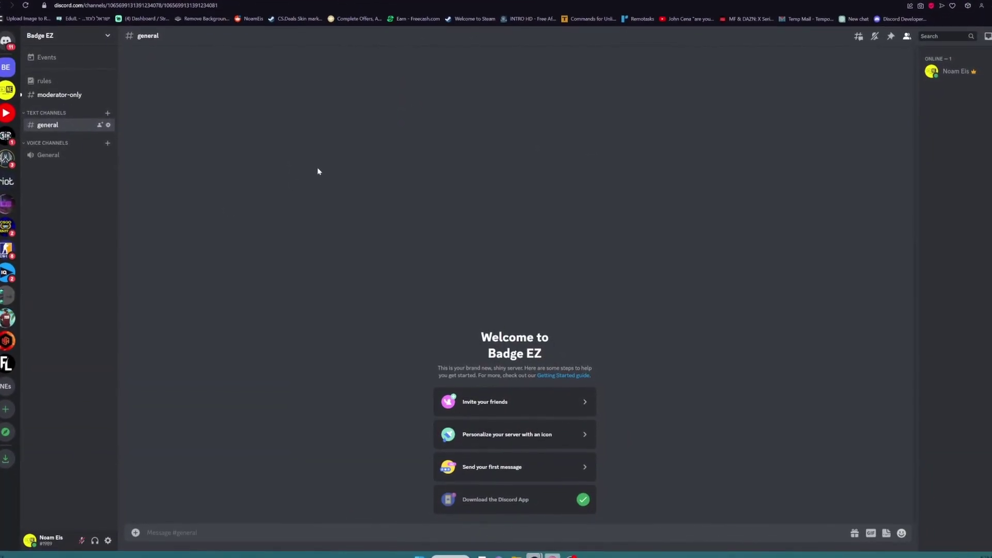
Use the helper's invite link to authorize testbadgebot on the Badge EZ server.
key("ctrl+w")
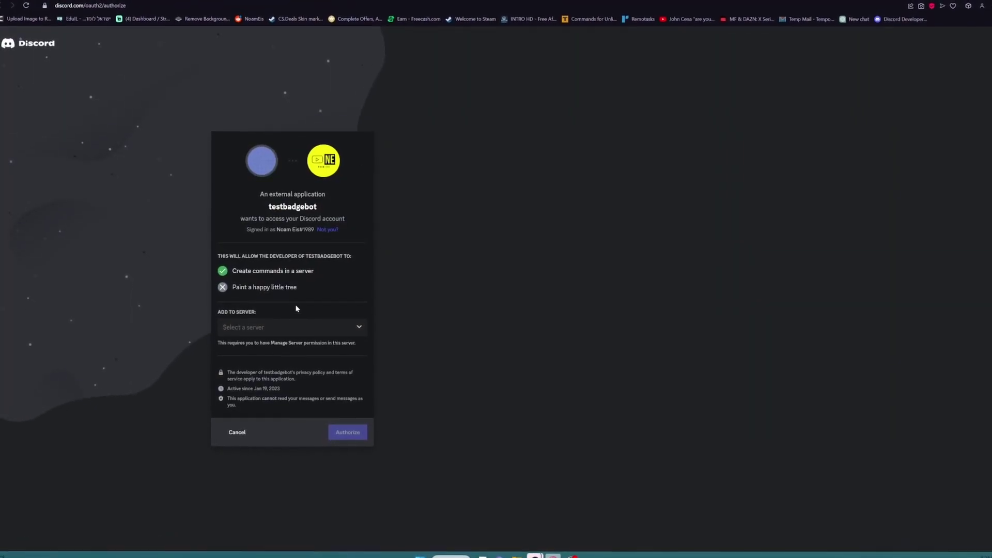
left_click(296, 329)
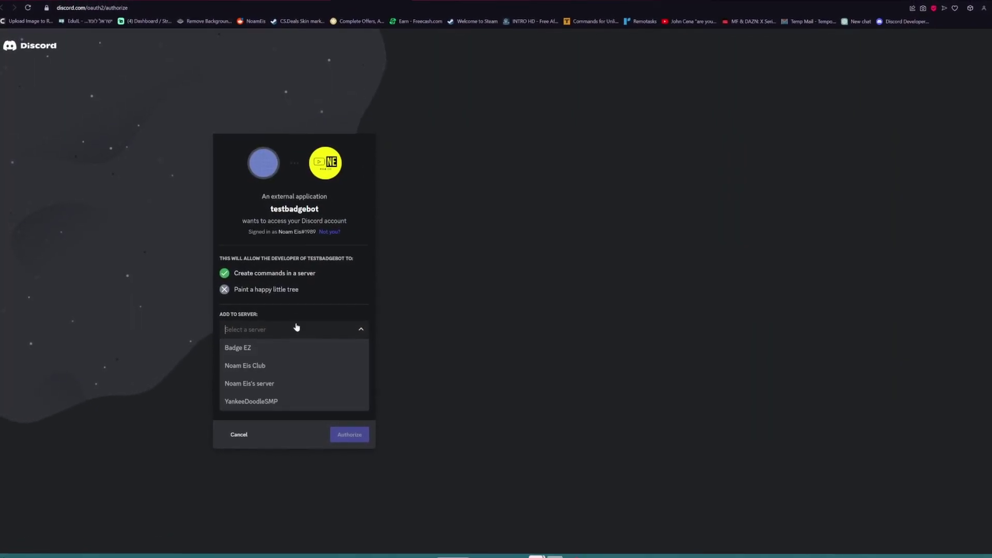
left_click(284, 346)
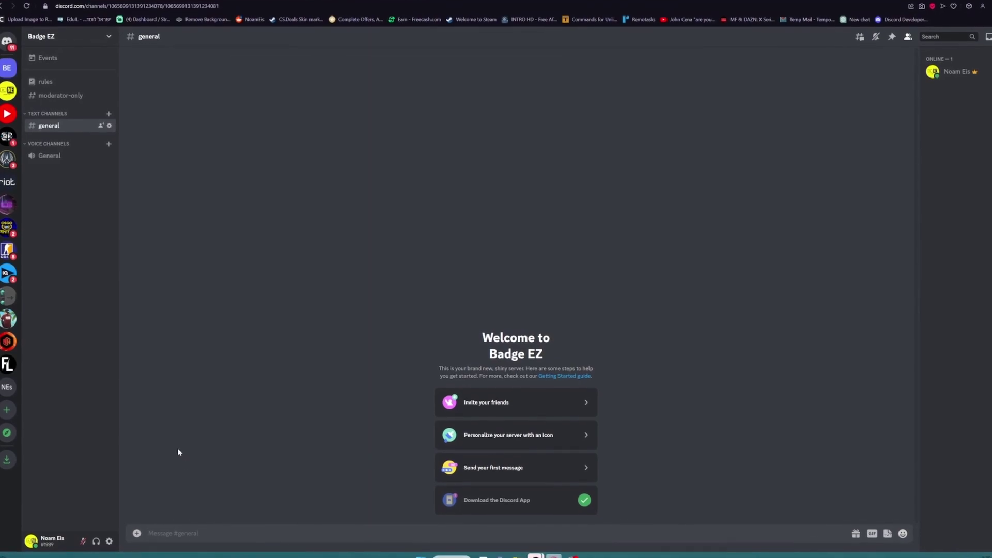
Send testbadgebot's /finish command in Badge EZ's #general channel.
type("/t")
type("in")
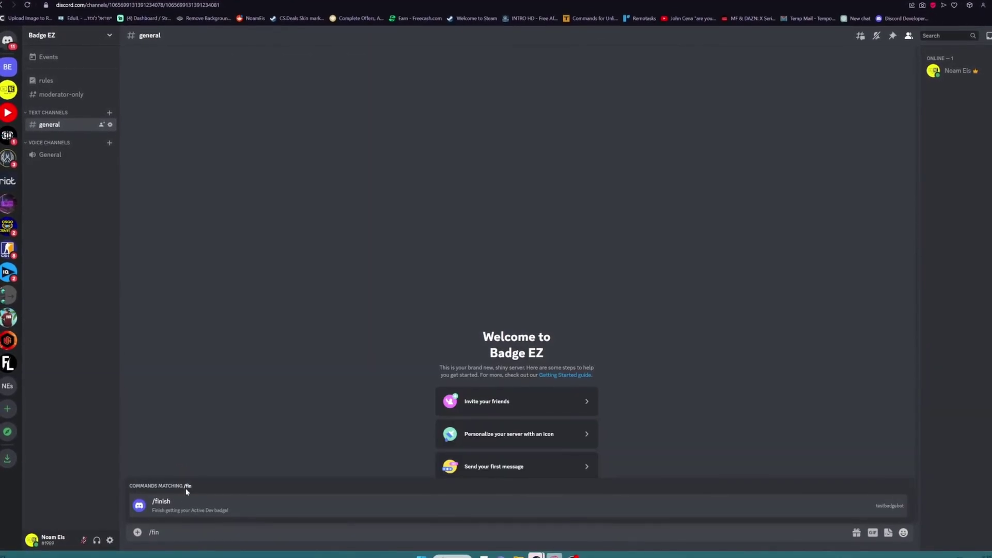
left_click(190, 512)
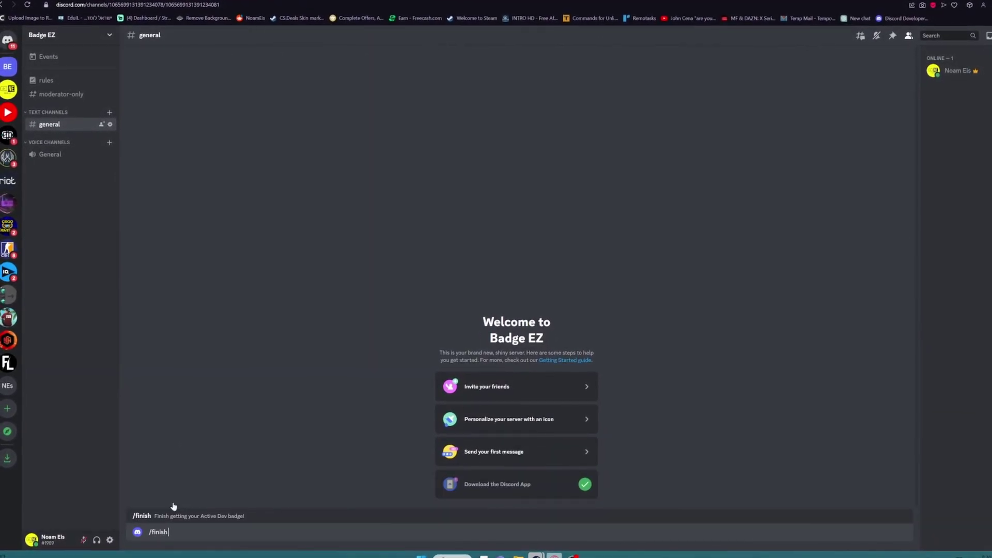
key("Return")
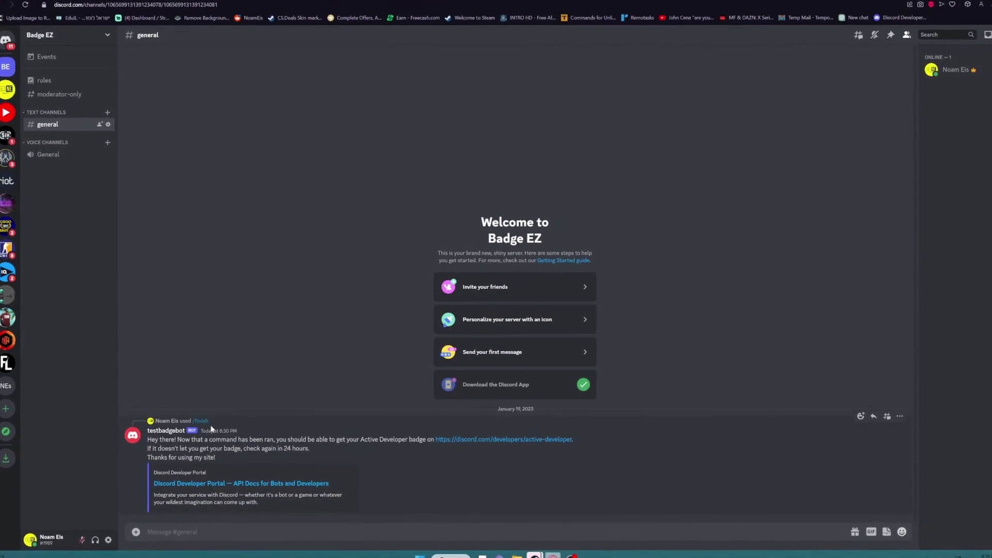
Follow the bot's discord.com/developers/active-developer link to the Active Developer Badge page.
left_click(491, 440)
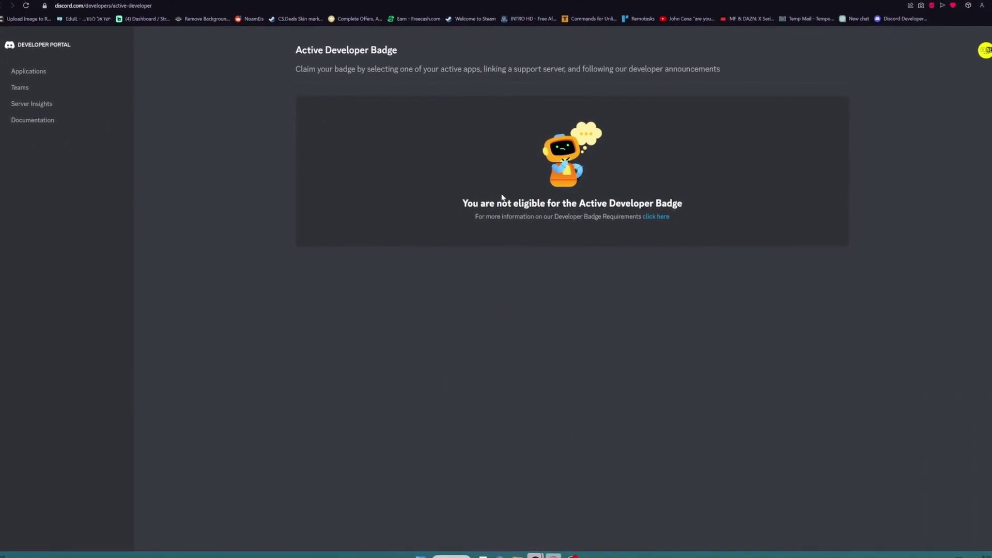